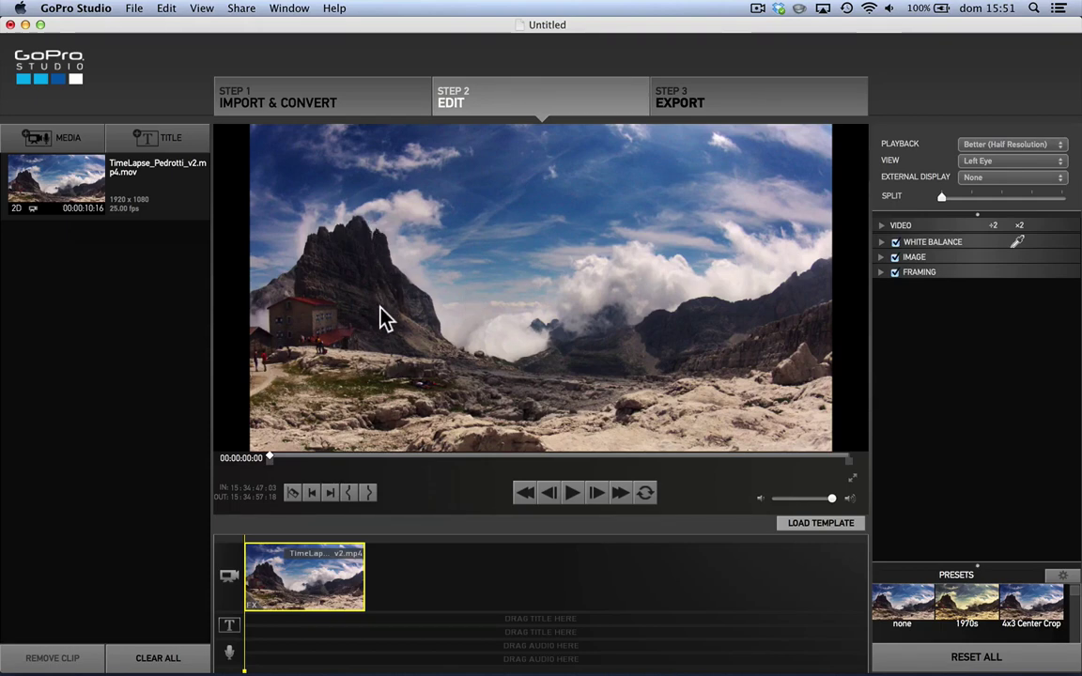
Step: Select the time-lapse clip and look through its Framing, Image and White Balance controls, leaving only Framing expanded
left_click(303, 580)
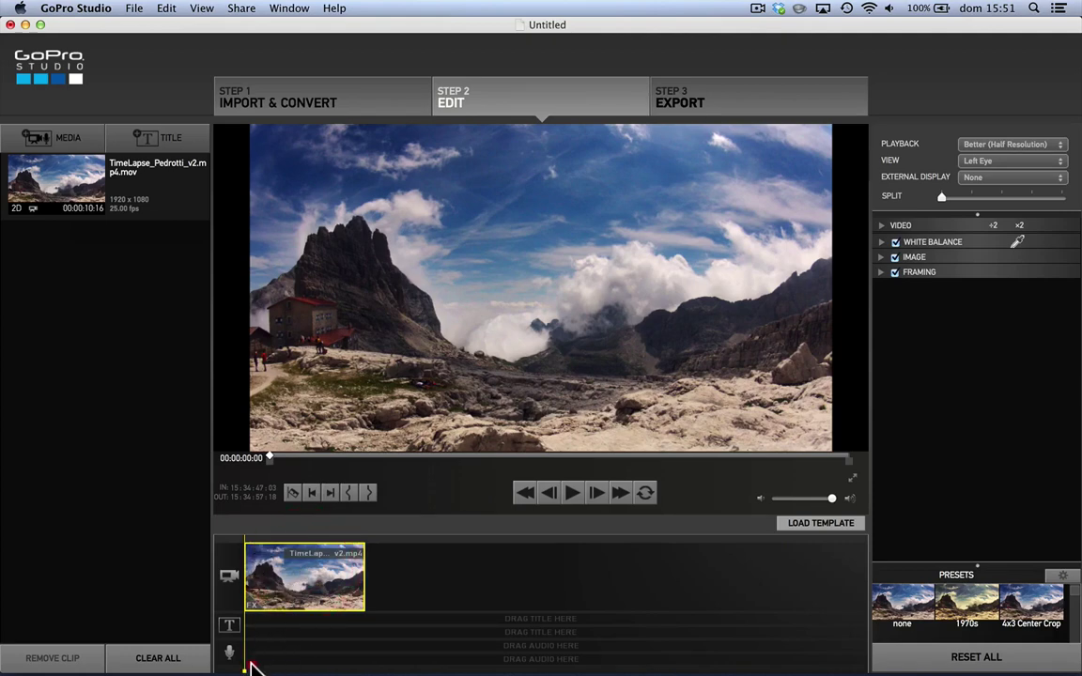
mouse_move(246, 669)
left_mouse_down()
mouse_move(301, 669)
mouse_move(243, 667)
left_mouse_up()
left_click(234, 657)
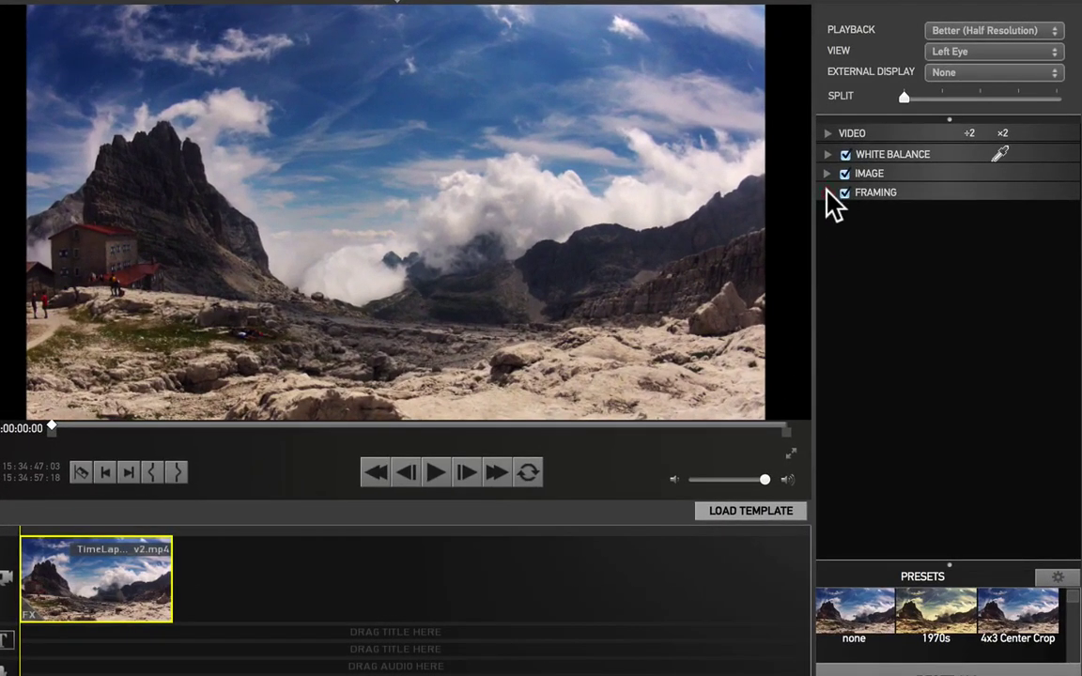
left_click(828, 192)
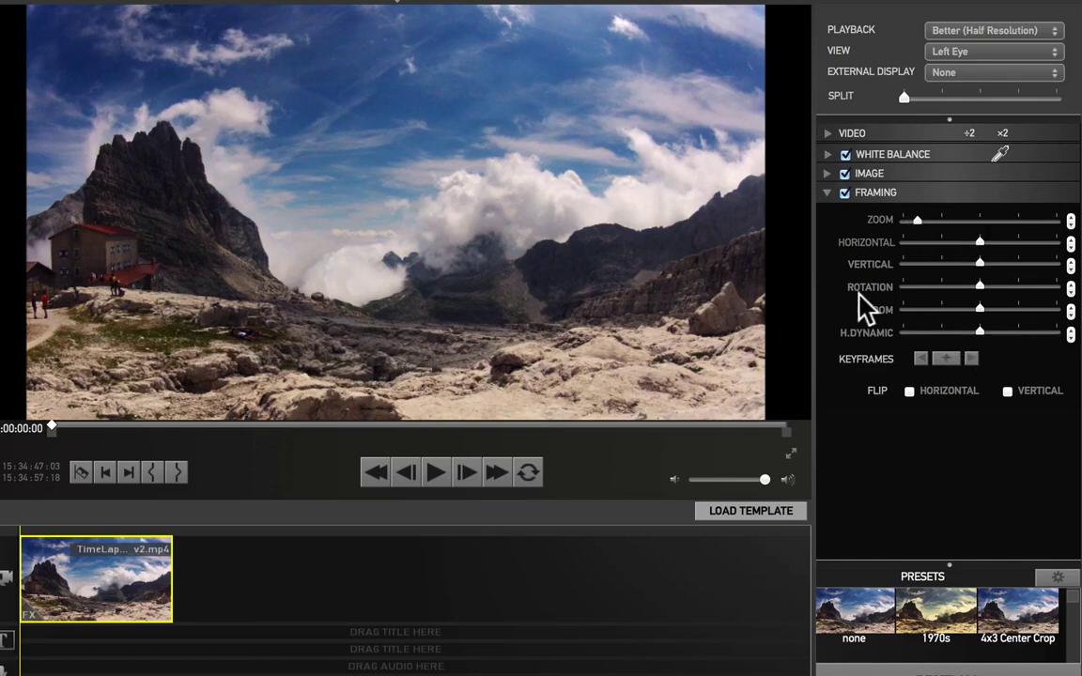
left_click(827, 173)
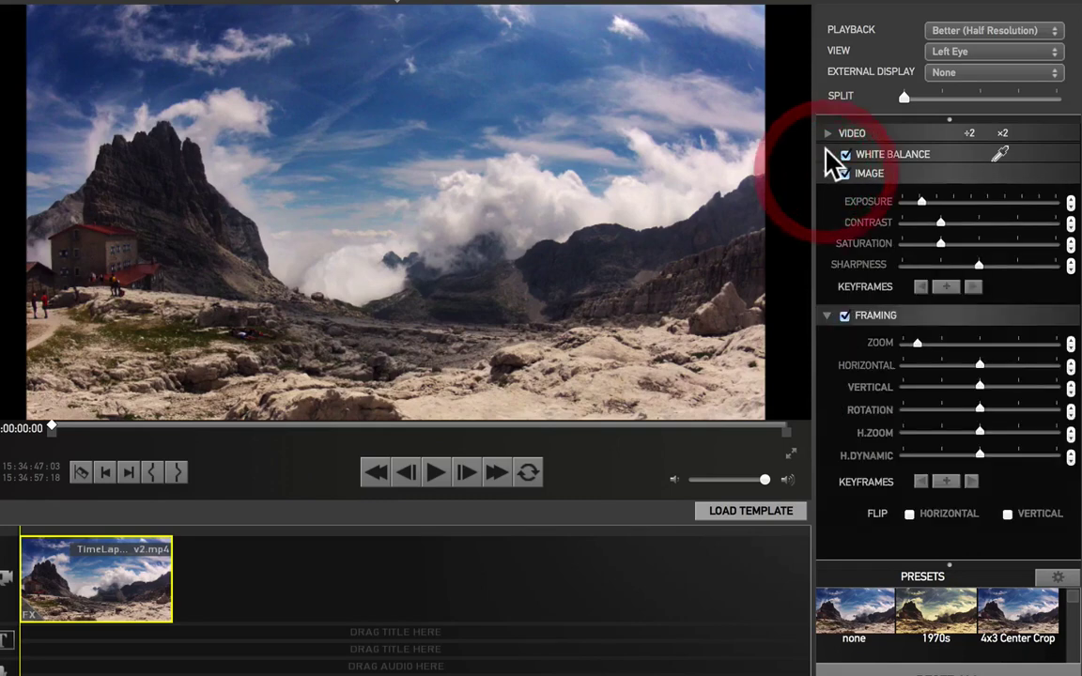
left_click(827, 154)
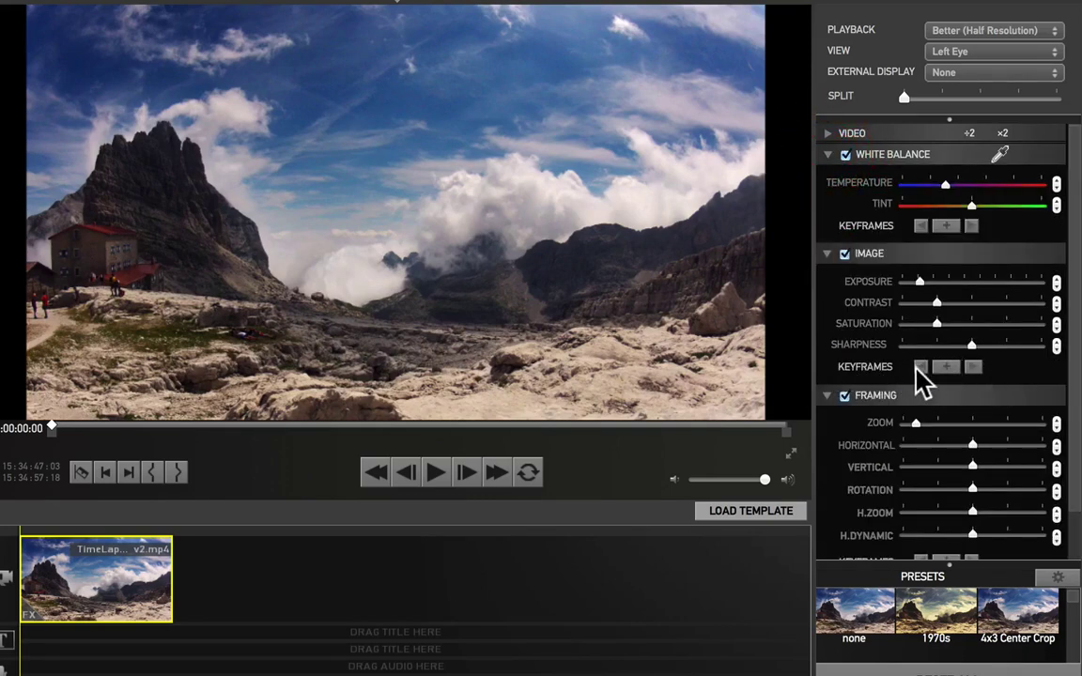
left_click(827, 154)
left_click(827, 173)
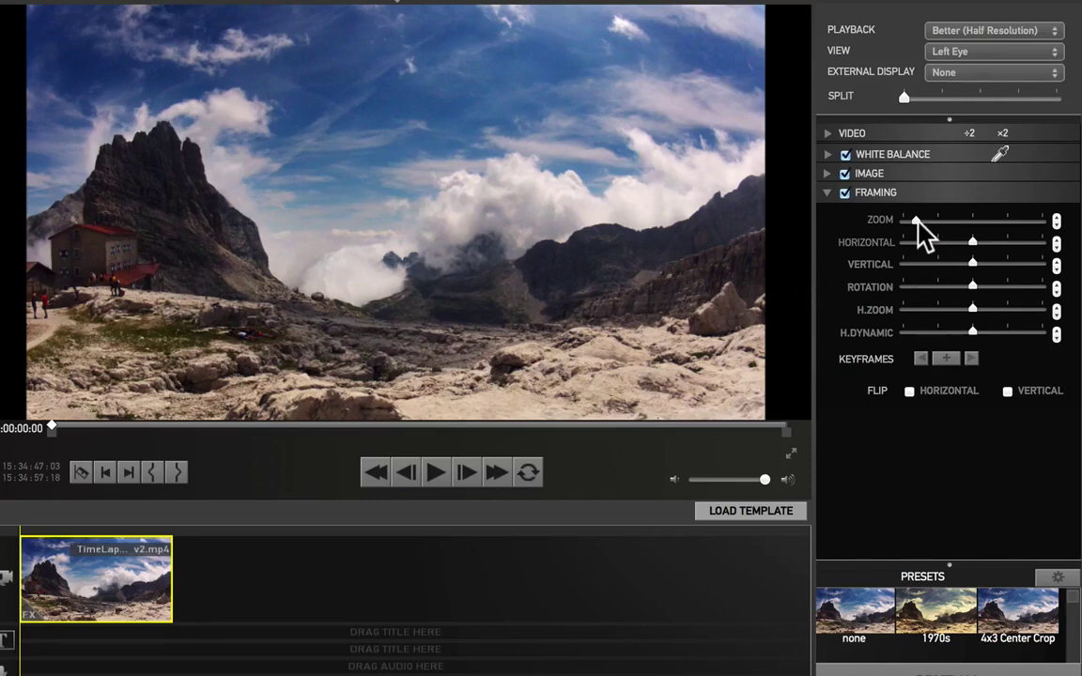
Step: Add a Framing keyframe at the clip's start, zoom in, and shift the picture horizontally to bring the mountain hut fully into view
left_click(948, 358)
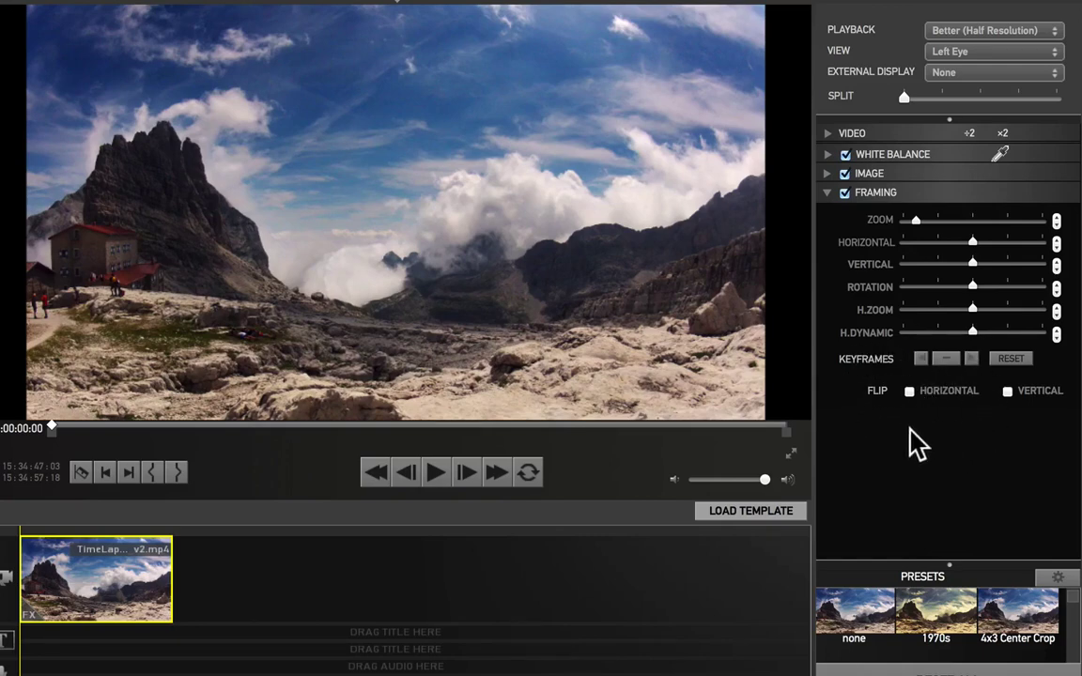
left_click_drag(916, 220, 949, 222)
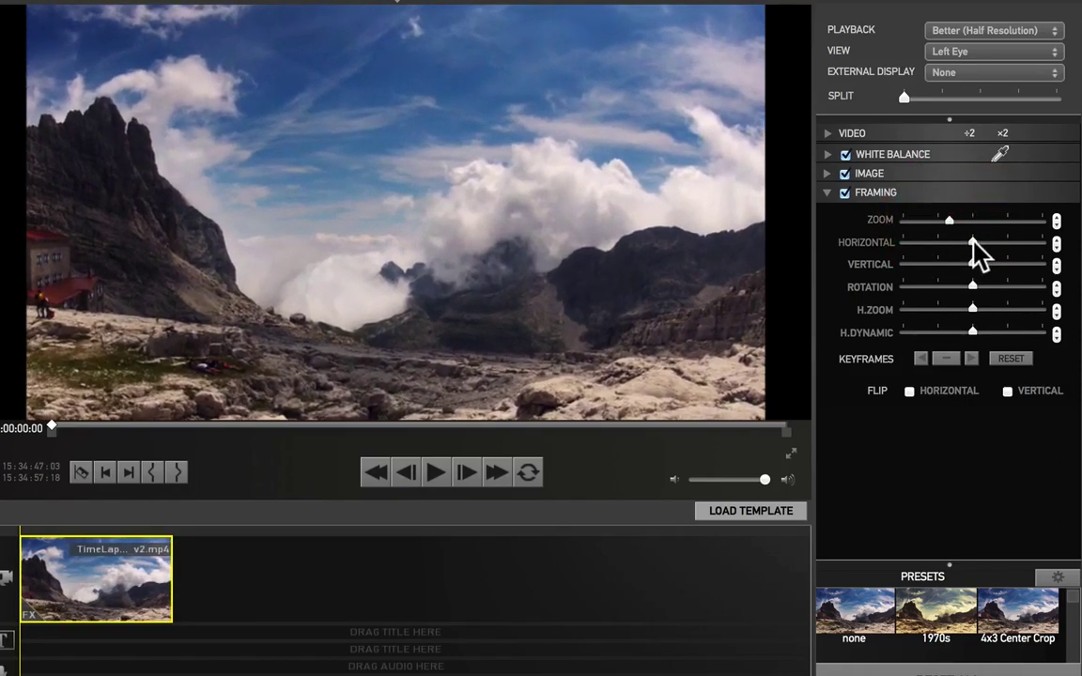
left_click_drag(972, 241, 997, 242)
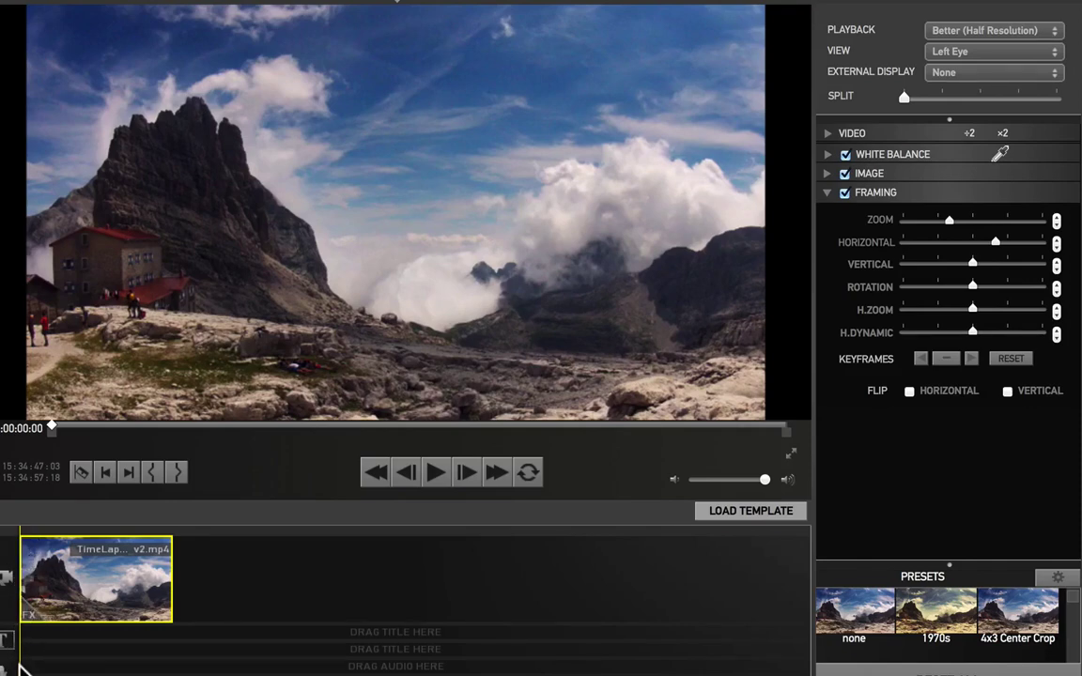
Step: Add a Framing keyframe at 00:00:10:11, zooming back out to the full picture and recentring it horizontally
left_click_drag(21, 667, 170, 672)
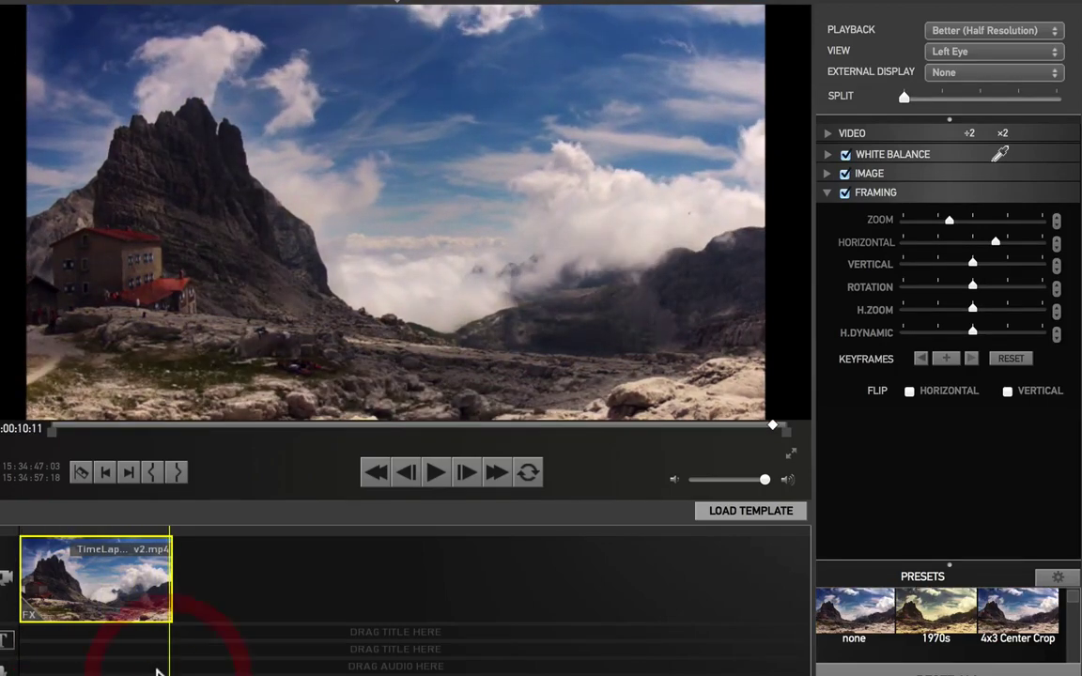
left_click(946, 358)
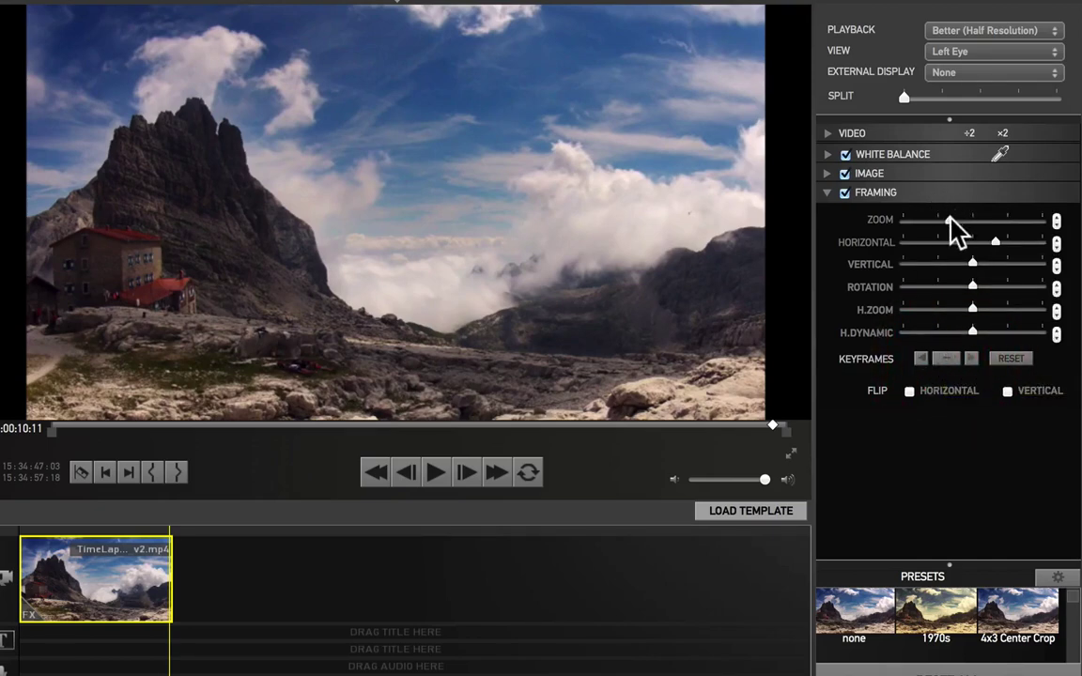
left_click_drag(951, 225, 917, 223)
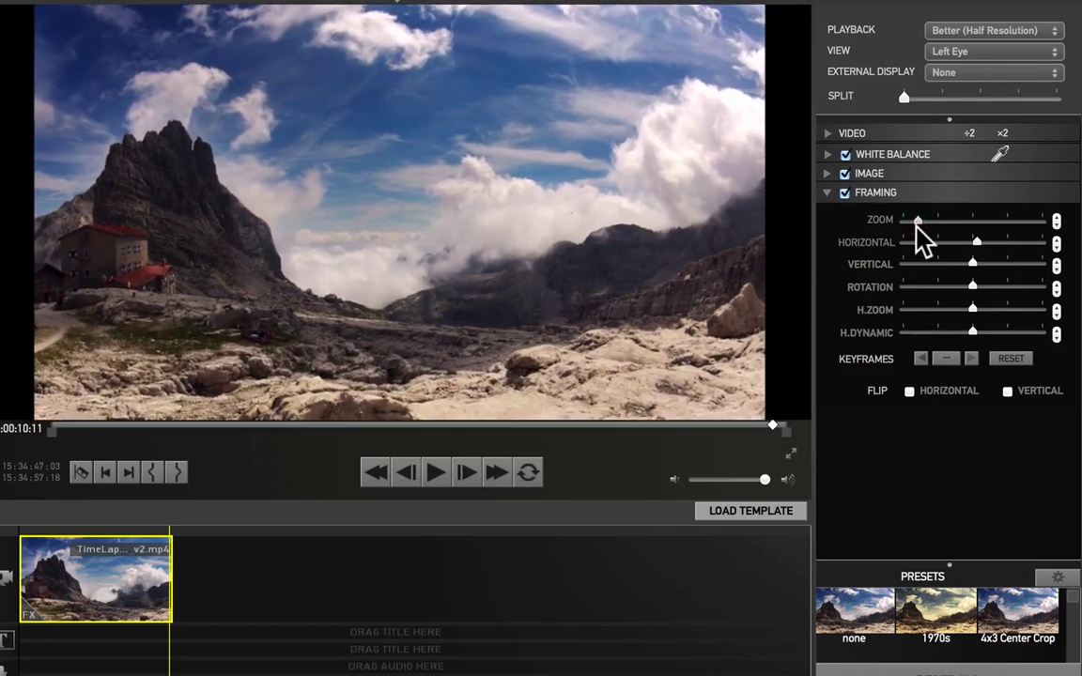
left_click_drag(976, 244, 976, 252)
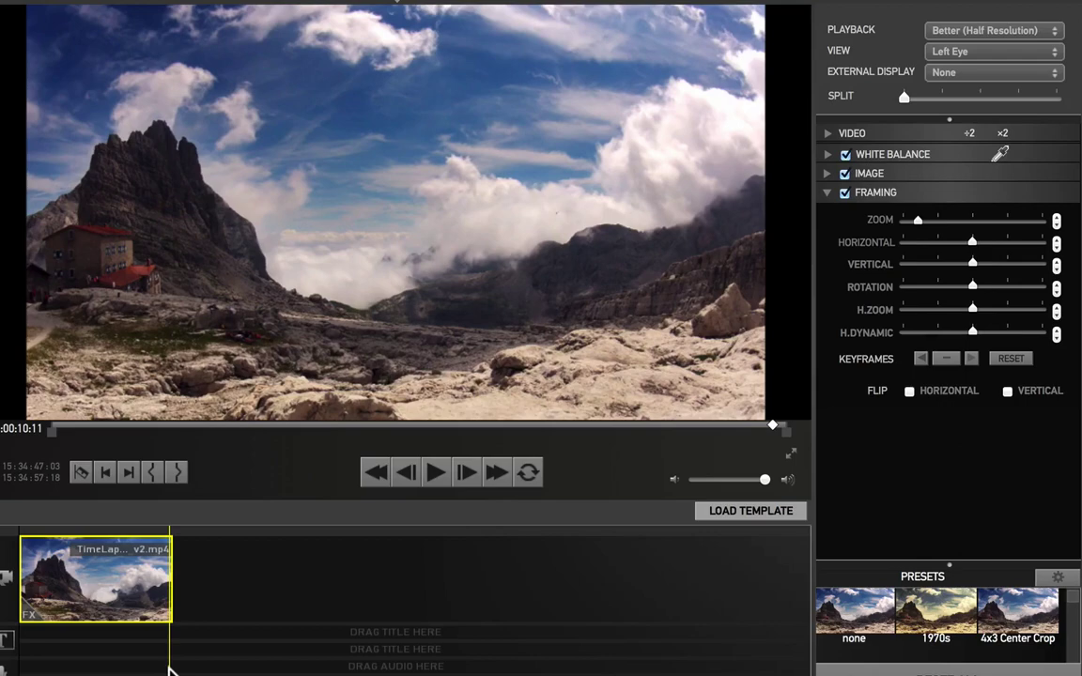
Step: Preview the zoom from the clip's start and remove the Framing keyframe at 00:00:10:11
key("Home")
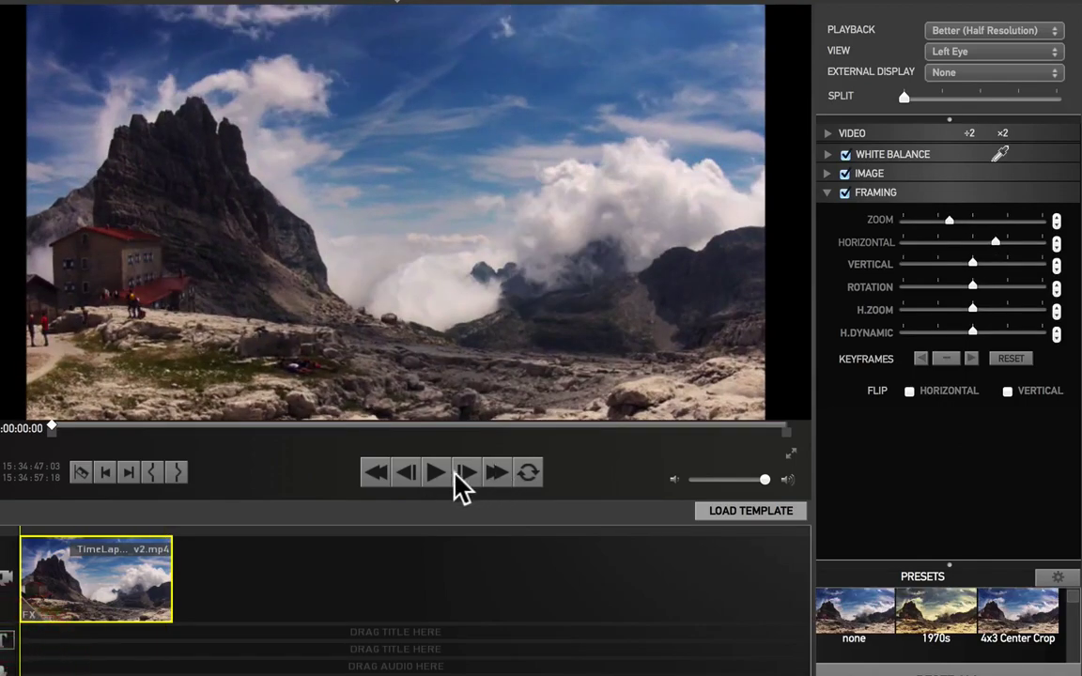
left_click(435, 473)
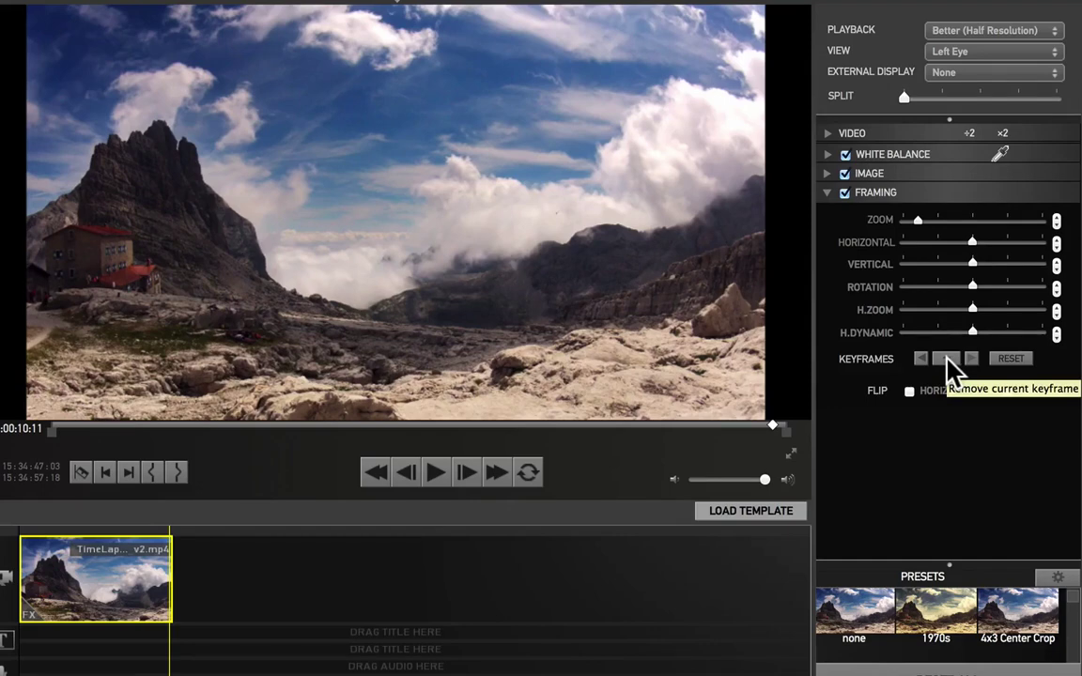
left_click(947, 360)
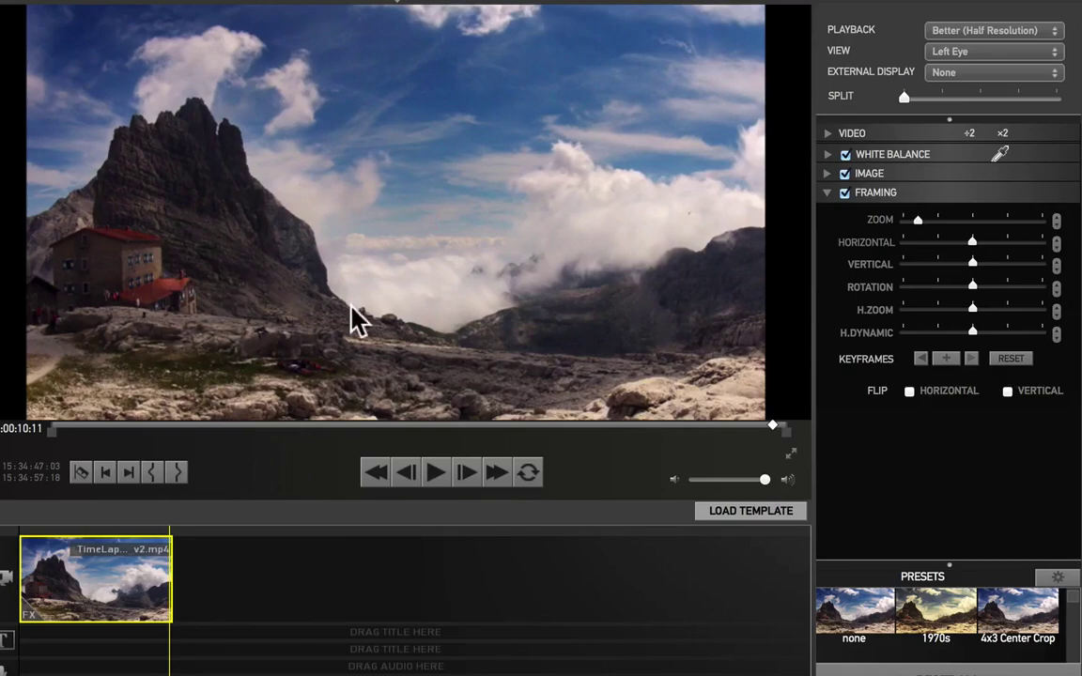
Step: Add a Framing keyframe at 00:00:07:03, zooming out to the full picture and centring it horizontally
left_click_drag(169, 659, 120, 648)
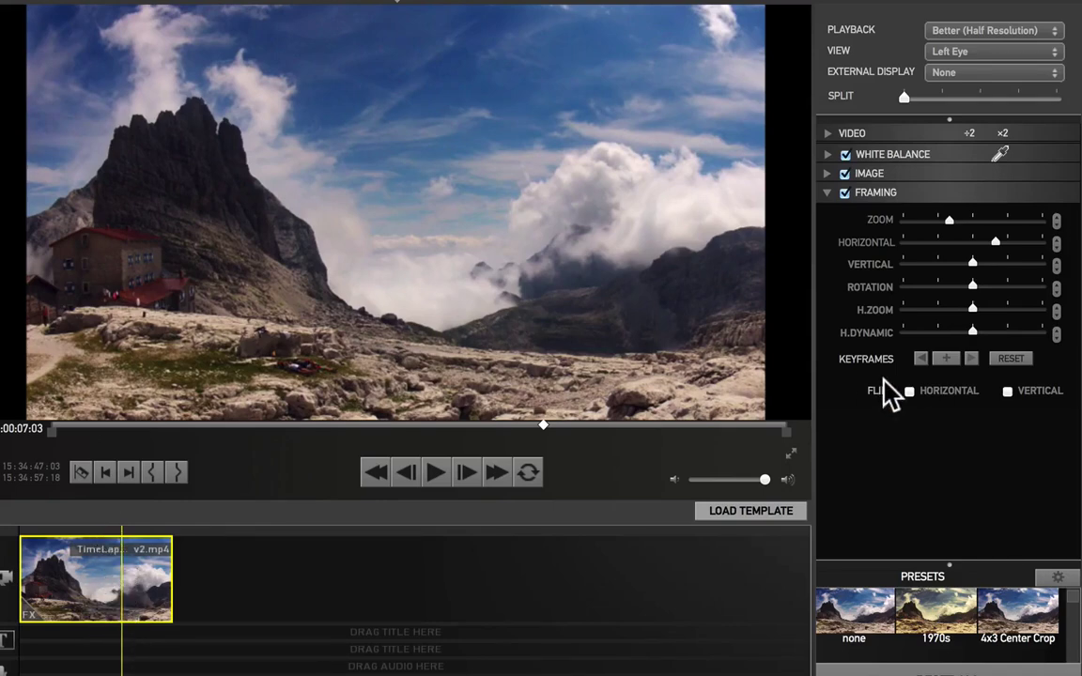
left_click(947, 361)
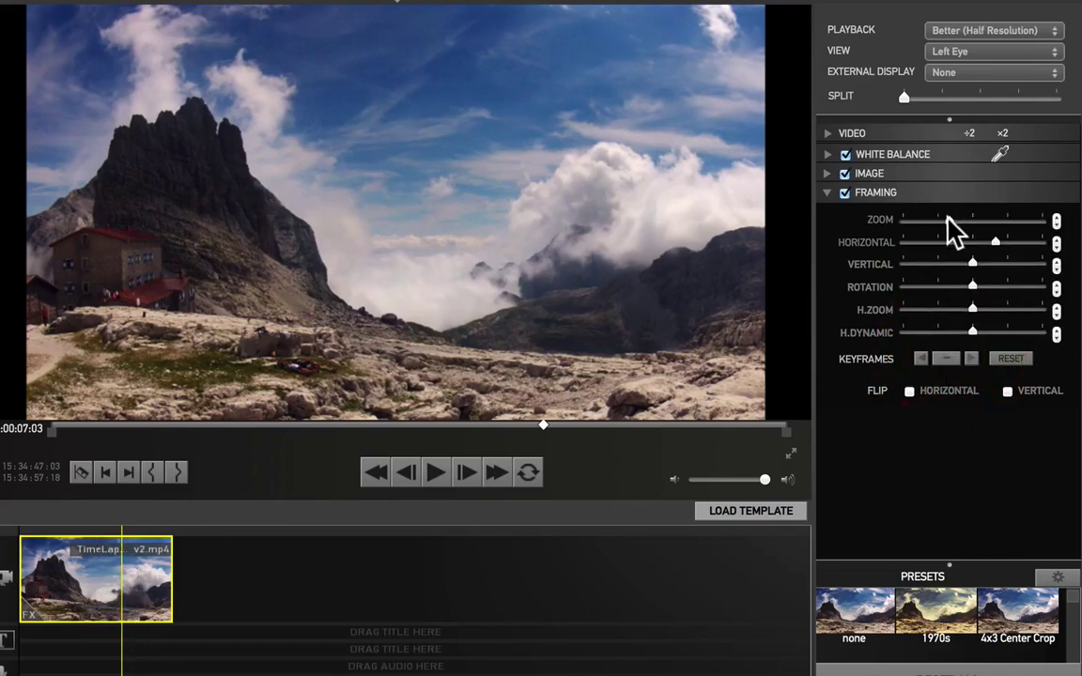
left_click_drag(949, 222, 917, 224)
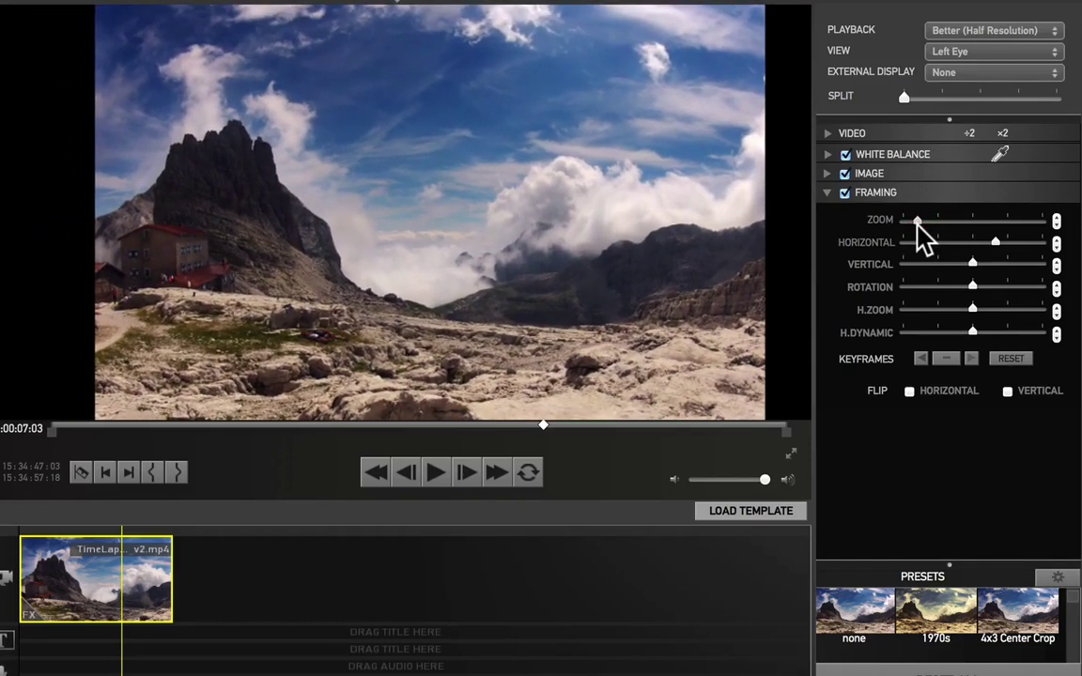
left_click(996, 242)
left_click_drag(996, 242, 973, 245)
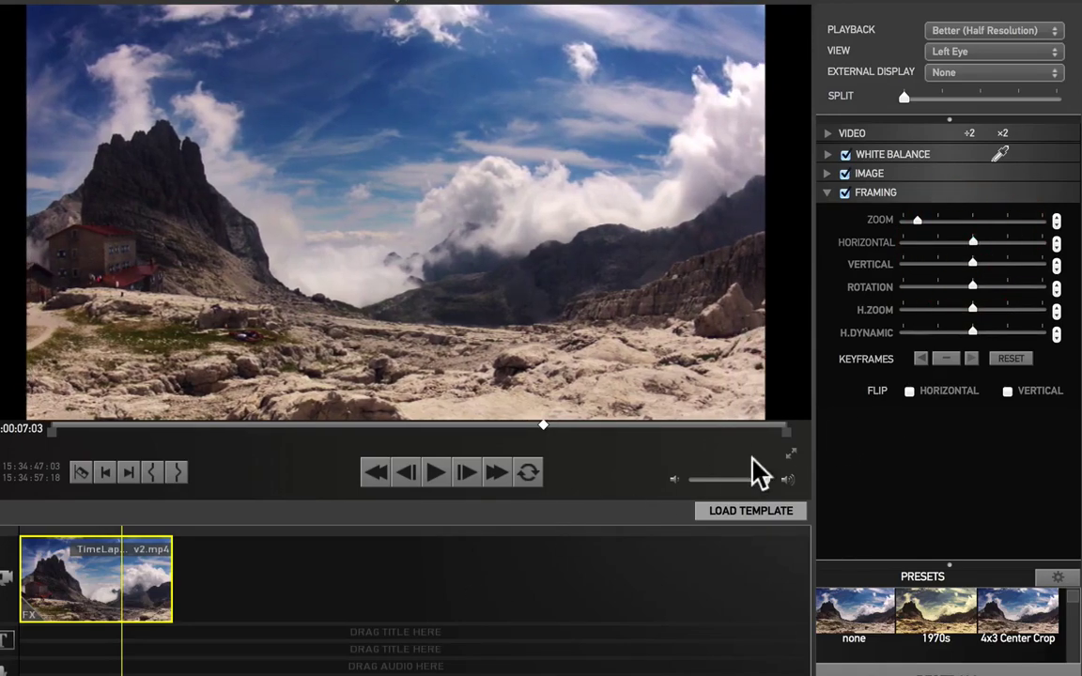
Step: Play the clip from its start to preview the zoom-out ending at 00:00:07:03
left_click_drag(120, 668, 20, 669)
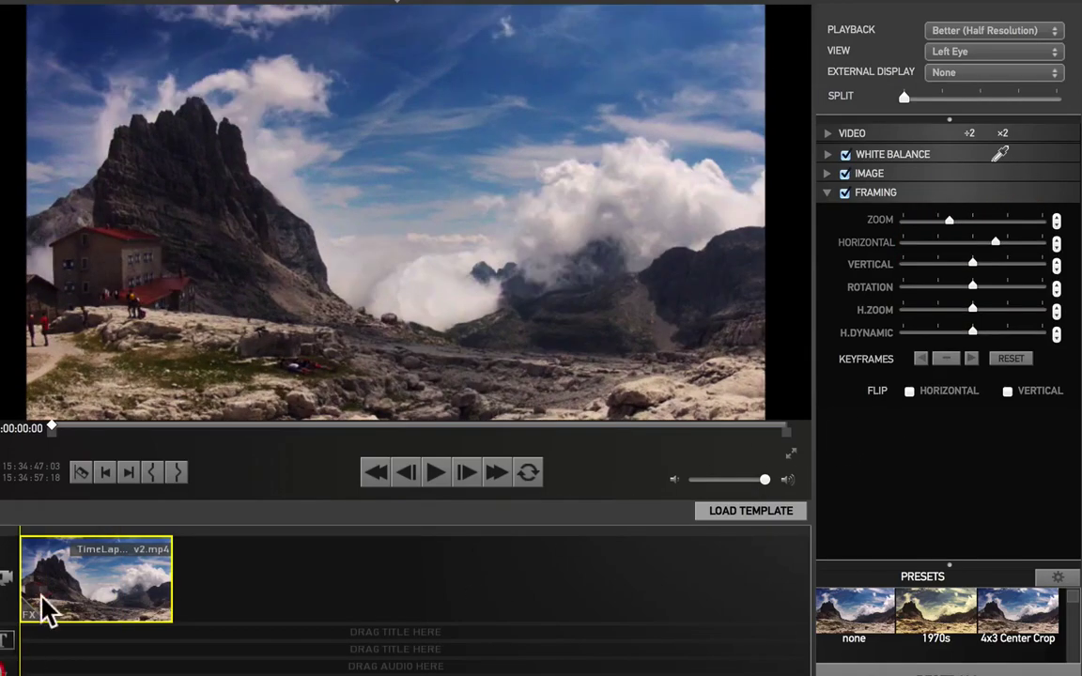
left_click(434, 474)
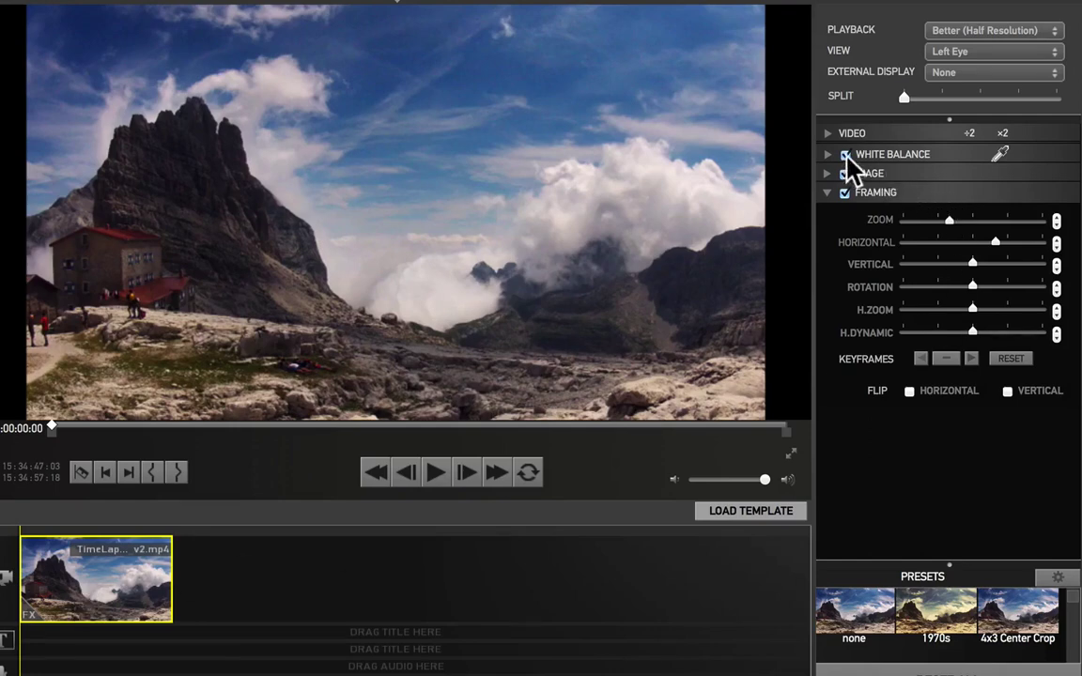
Step: Add Image keyframes at the clip's start and at 00:00:10:08, lowering the exposure almost to its minimum at the second one
left_click(828, 173)
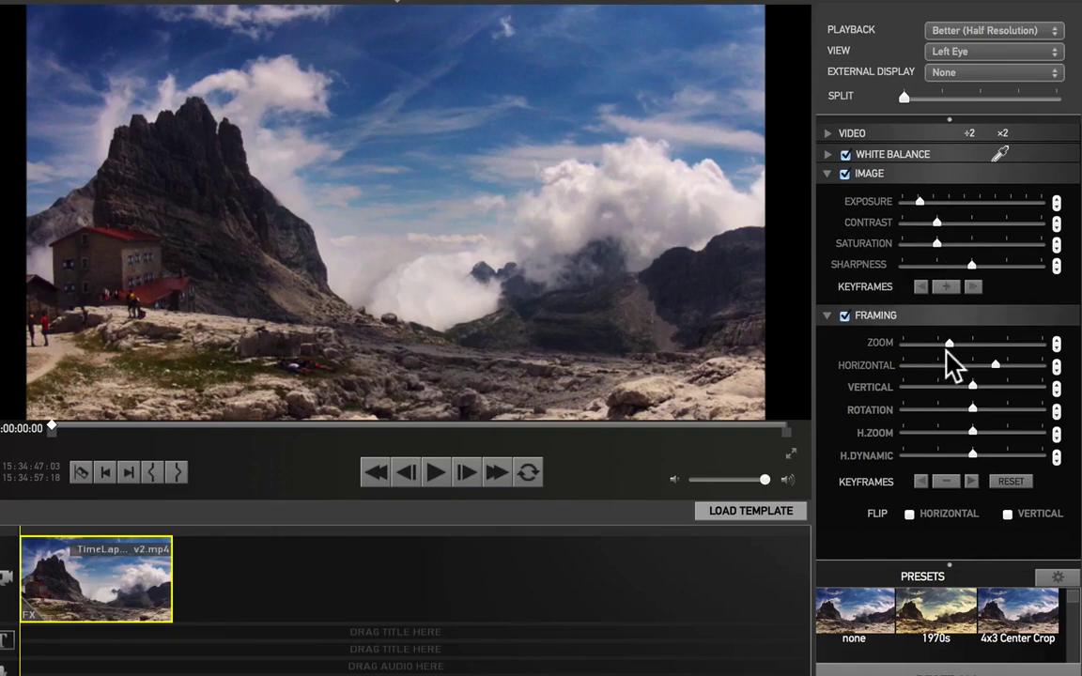
left_click(949, 288)
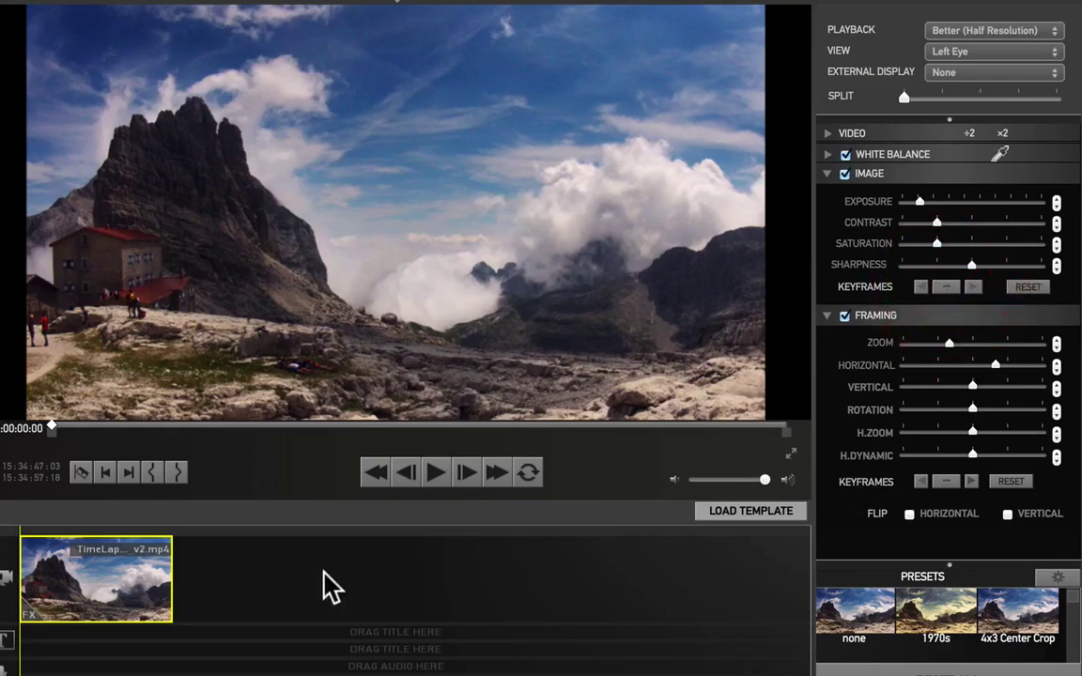
left_click_drag(25, 667, 158, 670)
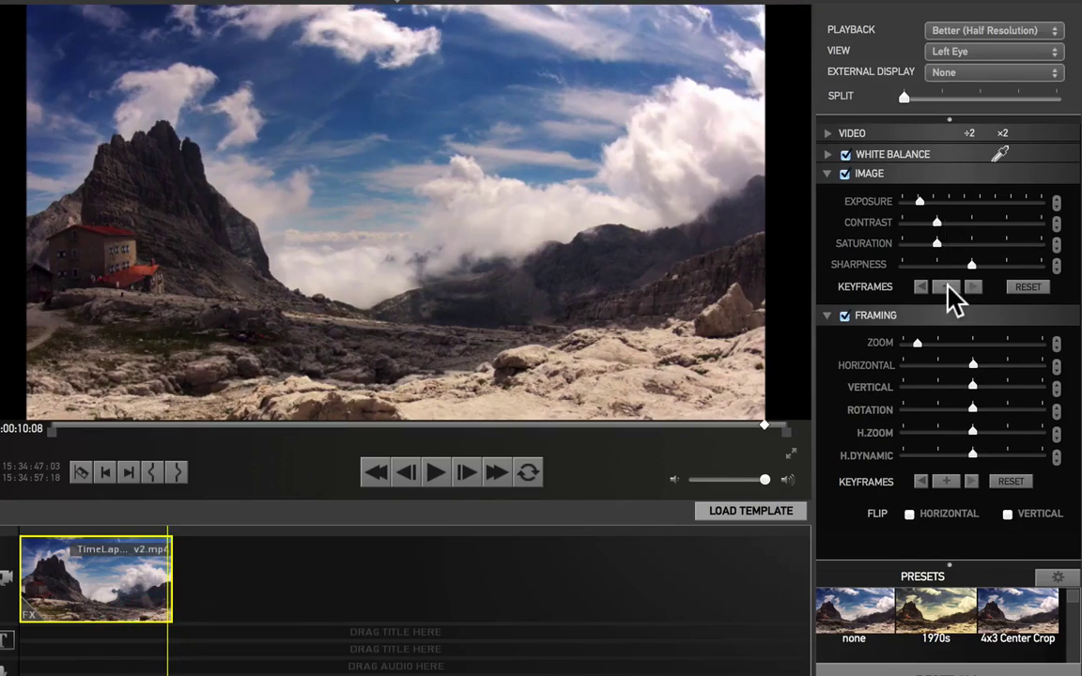
left_click(948, 288)
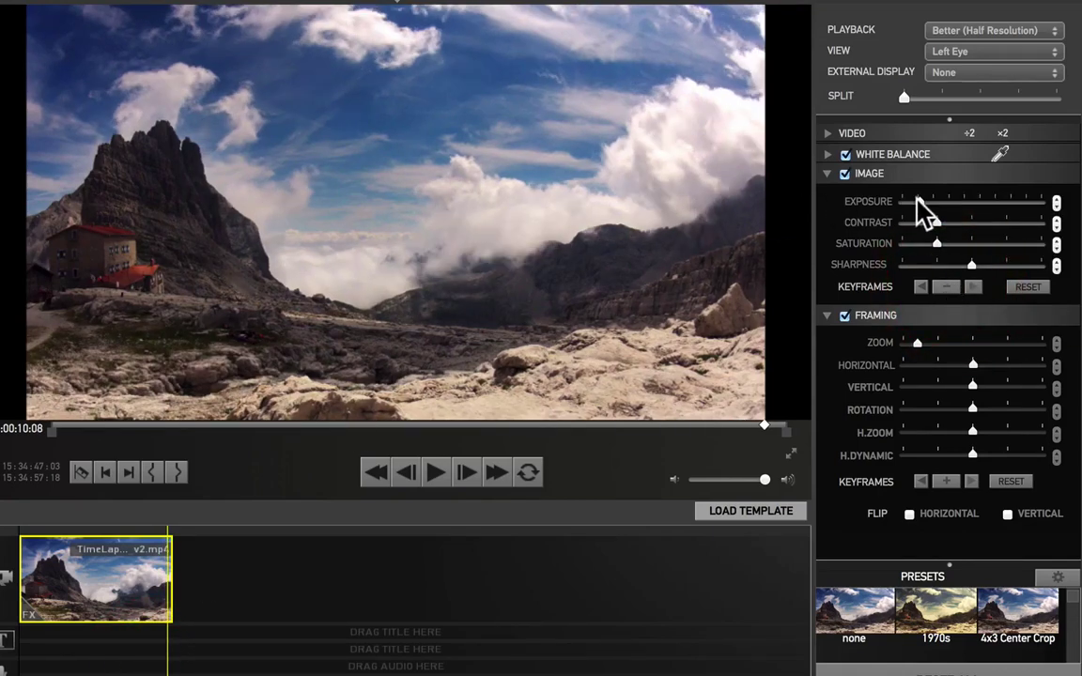
left_click_drag(918, 203, 906, 205)
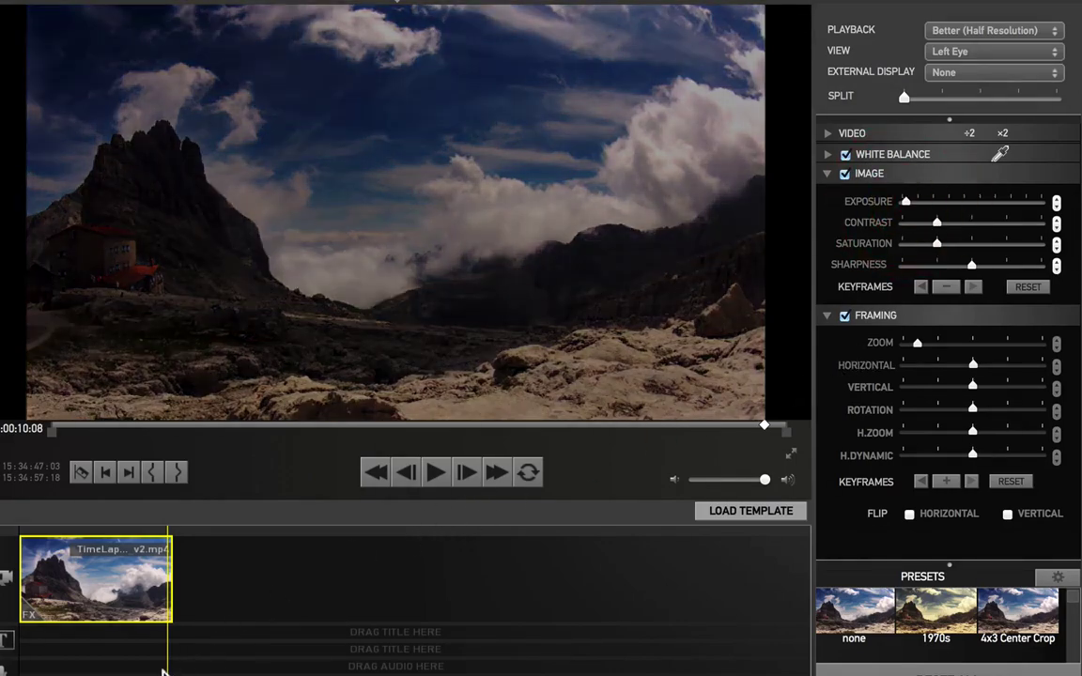
Step: Play the clip from its start to preview the fade to dark combined with the zoom-out
left_click_drag(168, 669, 7, 660)
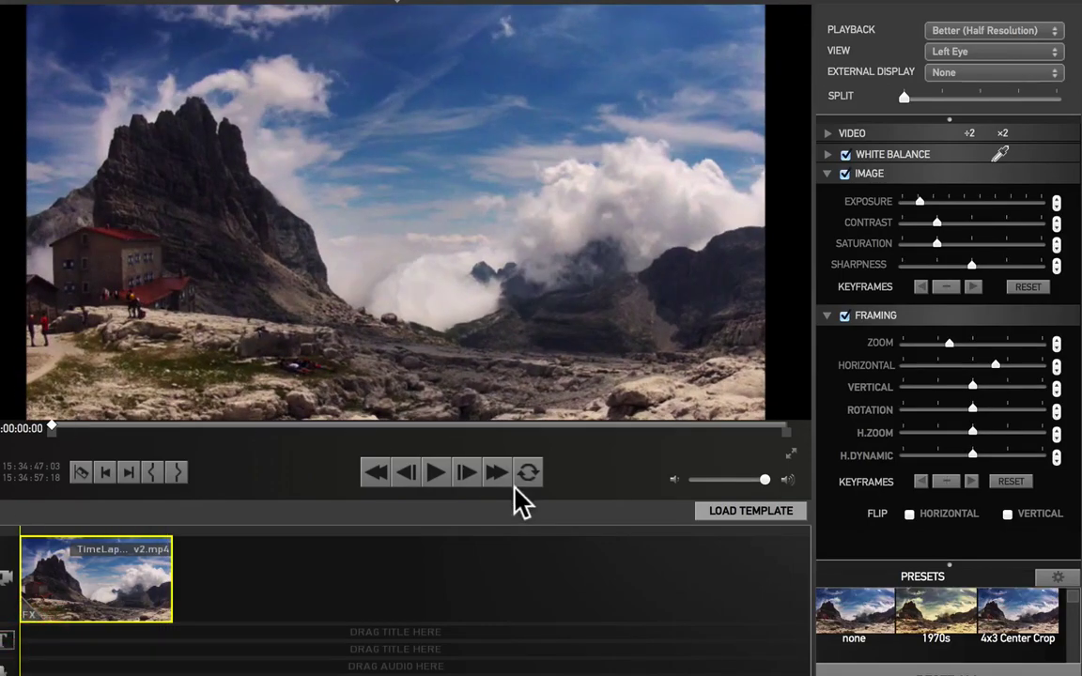
left_click(436, 474)
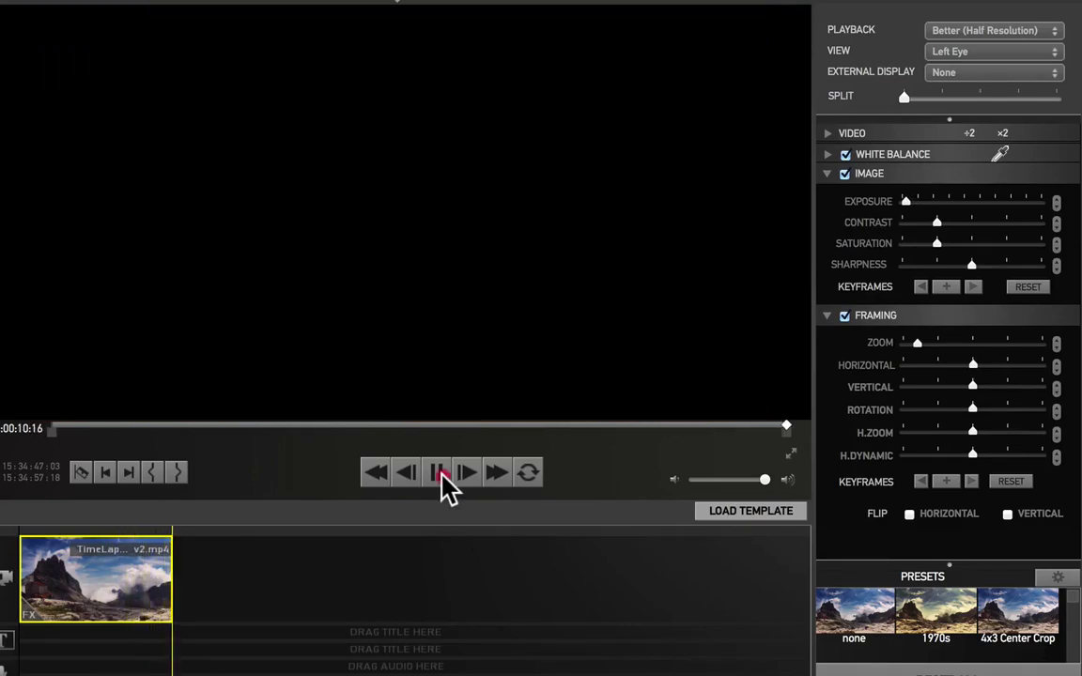
left_click(437, 473)
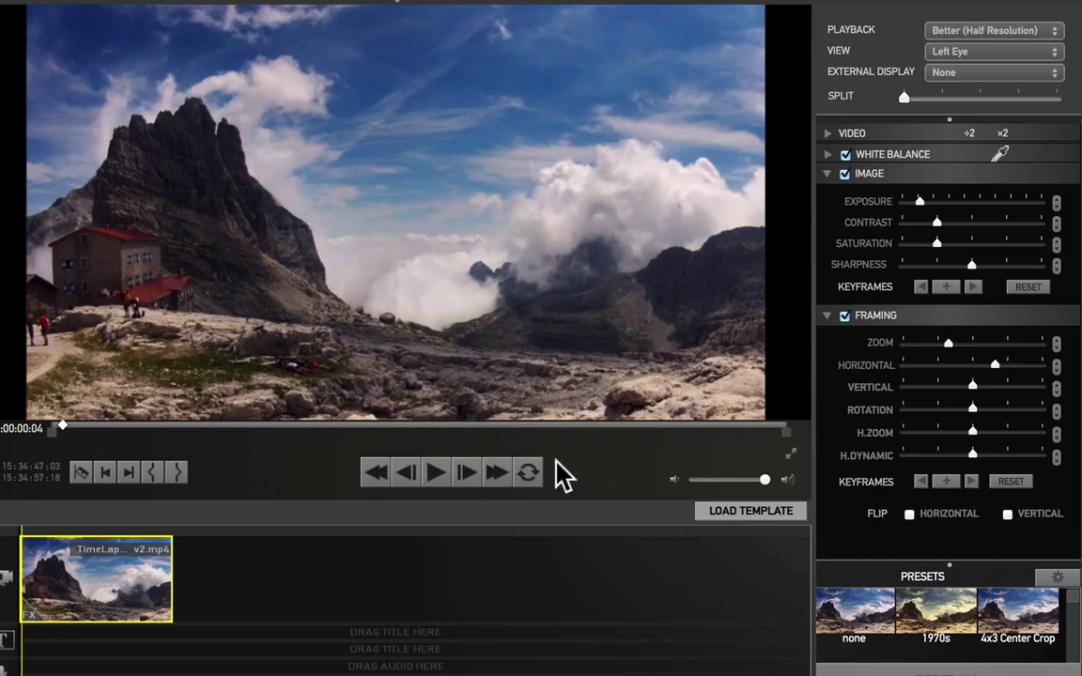